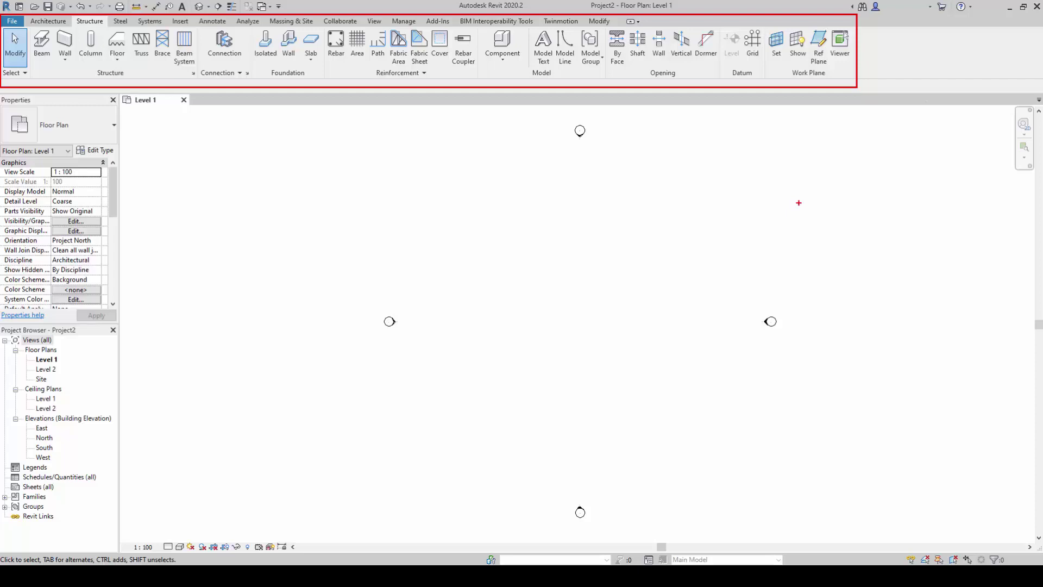
Move from the Insert and Annotate ribbon tabs on to the Massing & Site tools.
key(alt+i)
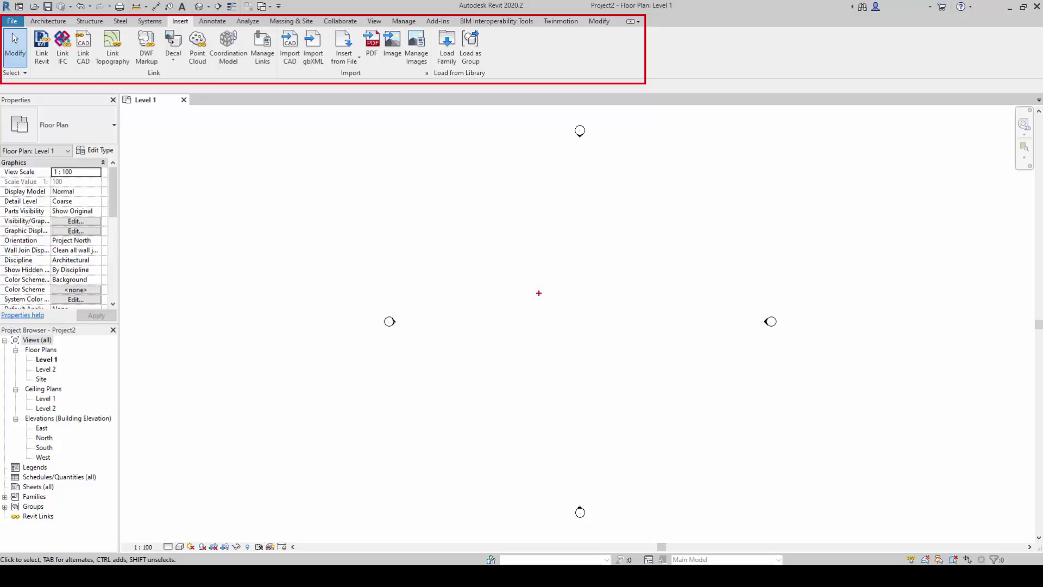
click(212, 21)
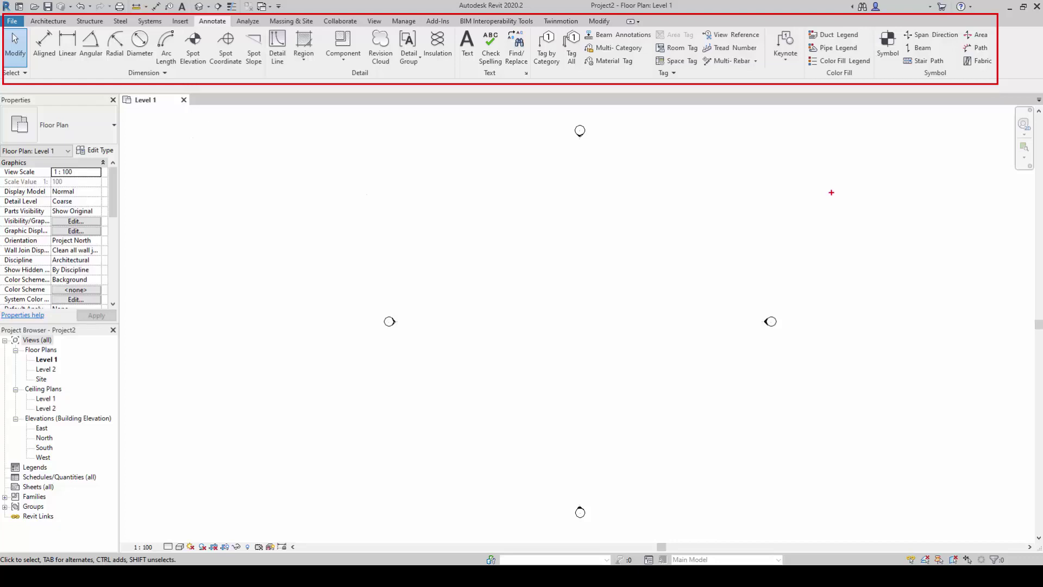
key(alt+m)
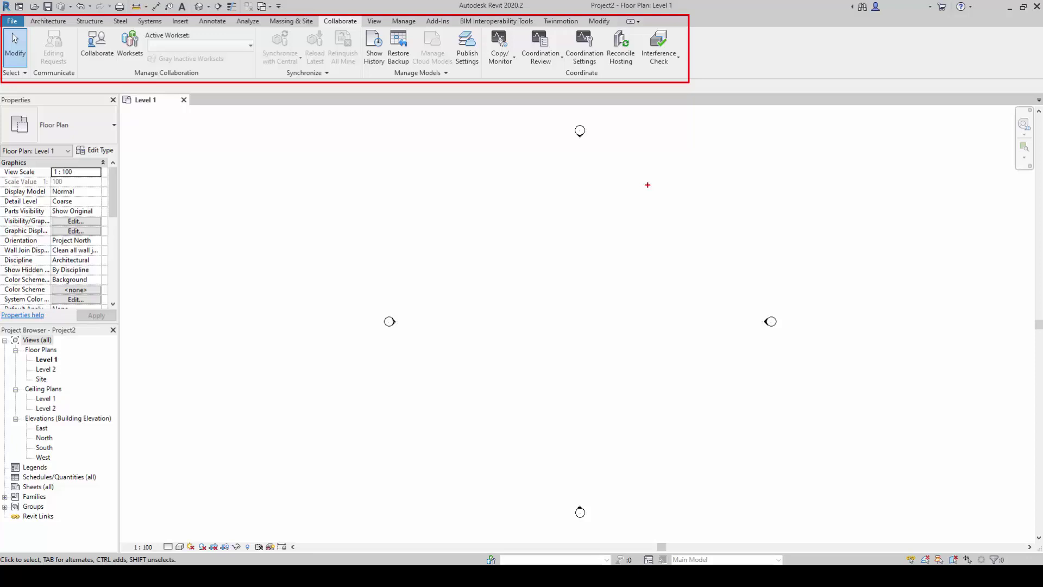
Go from the View tab's graphics tools to the Manage tab's project settings.
key(alt+w)
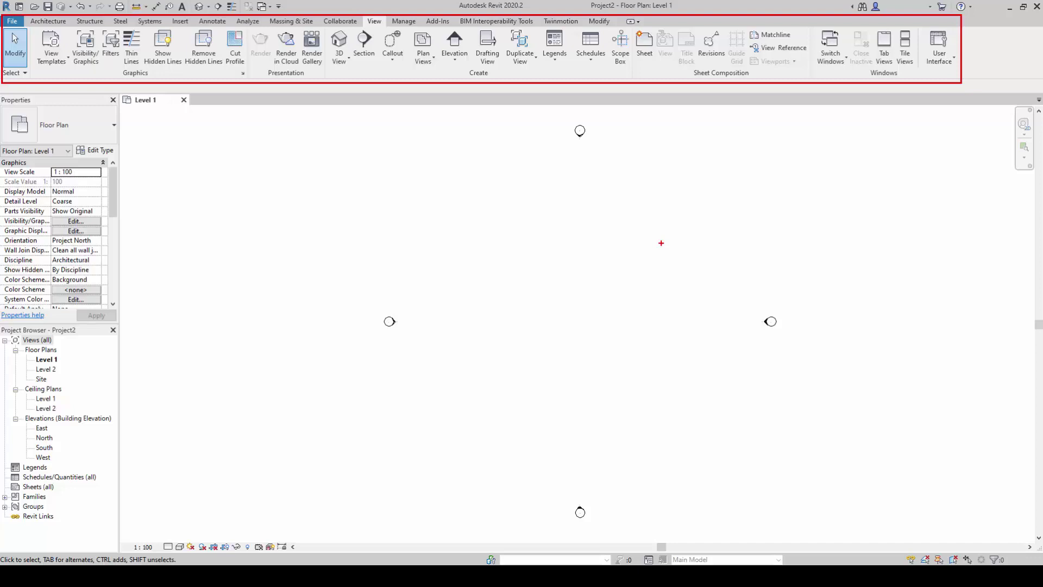
key(alt+m)
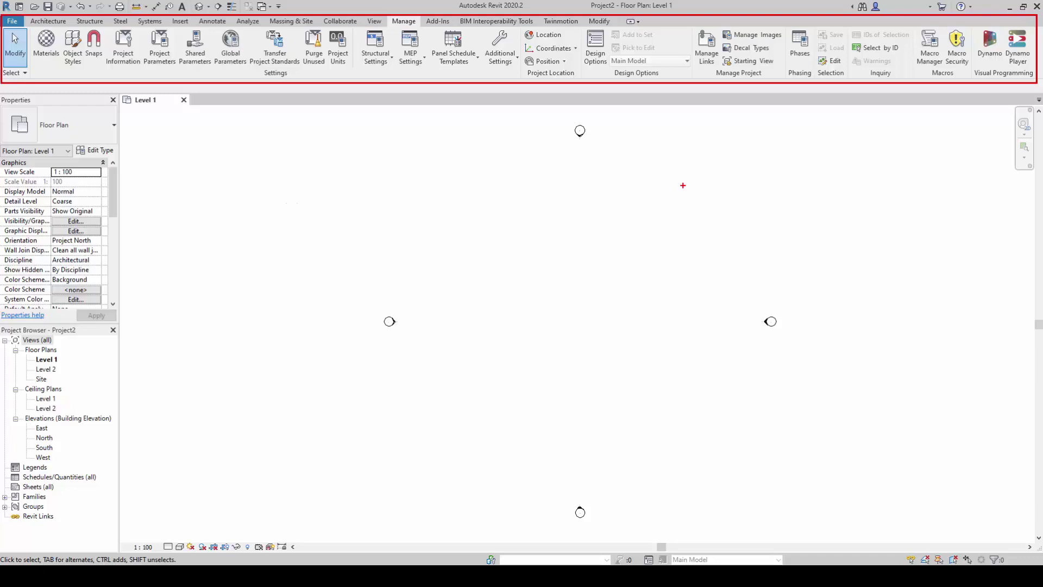
Return to the Modify tab's element modification tools.
key(Escape)
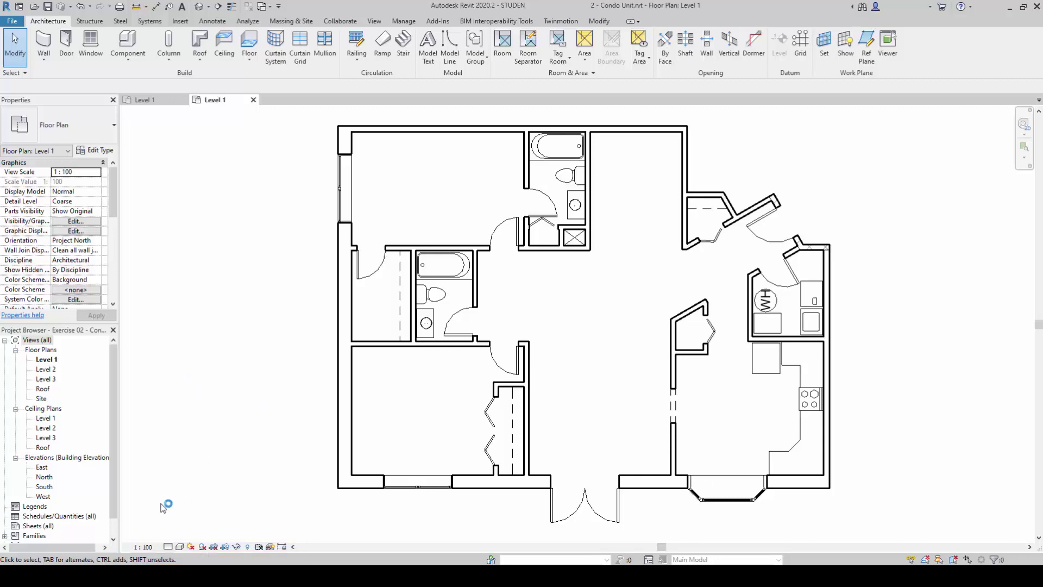
click(144, 548)
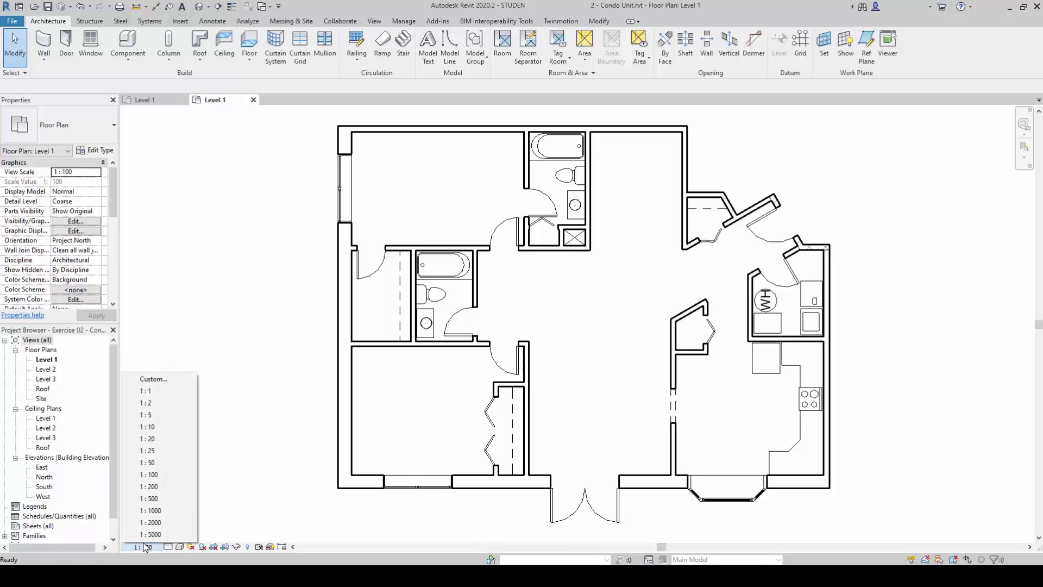
click(168, 427)
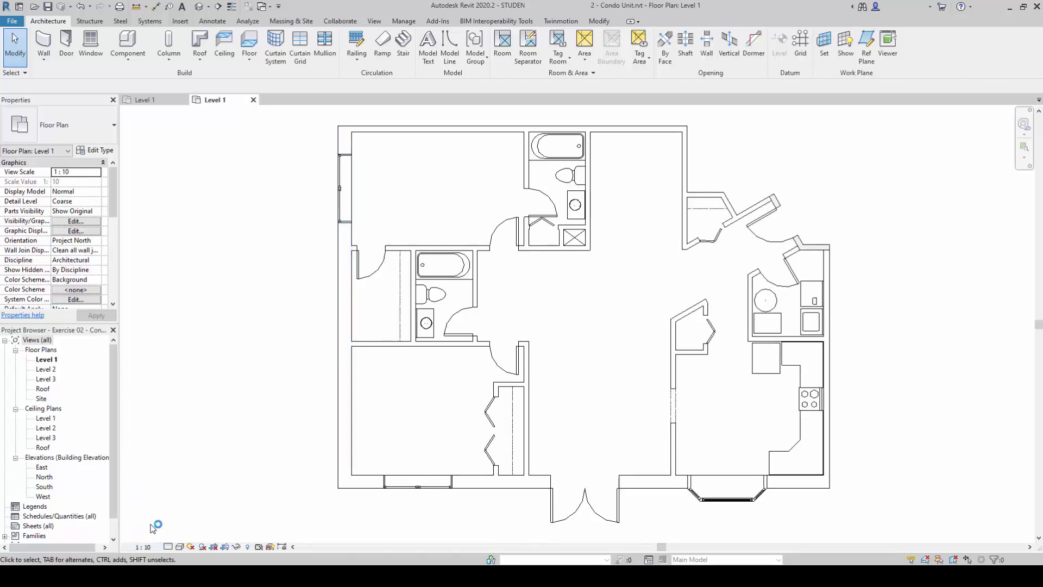
click(143, 546)
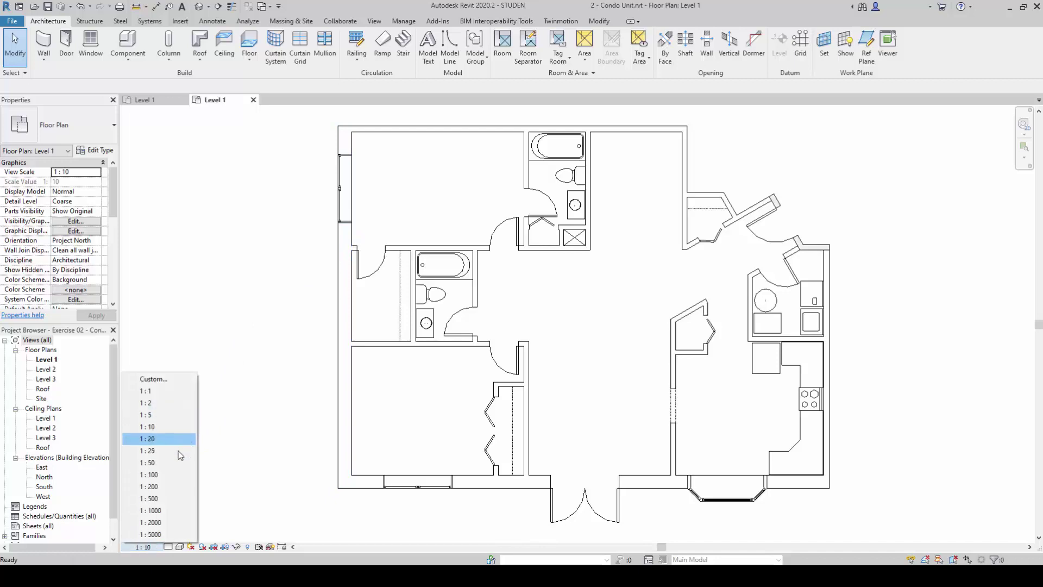
click(182, 498)
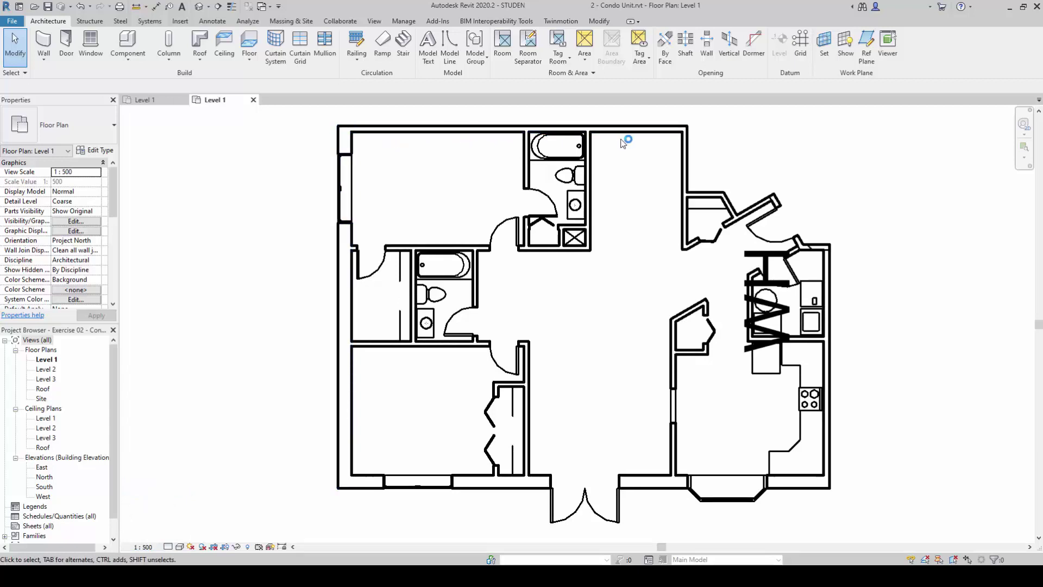
click(142, 546)
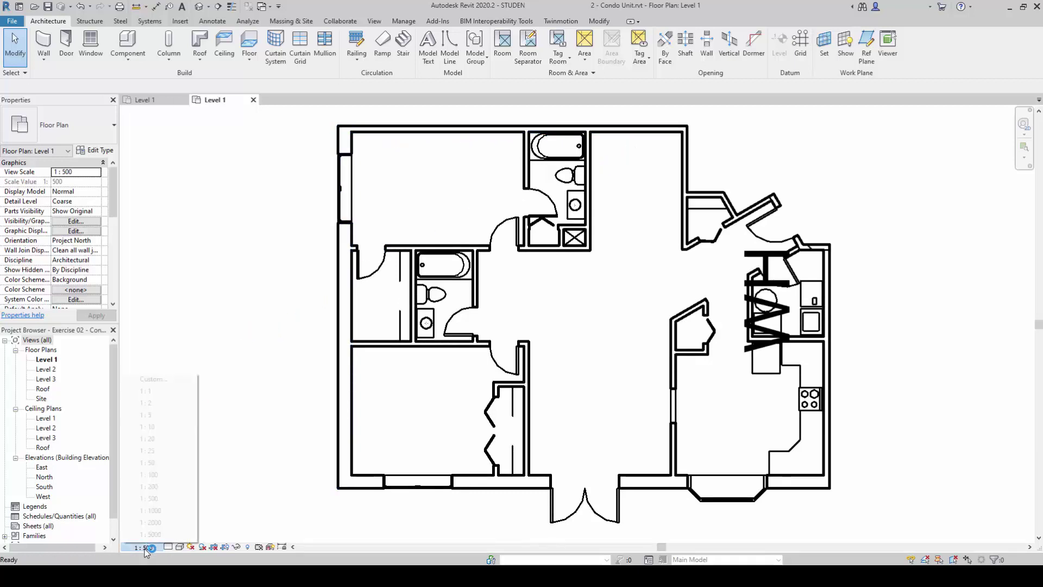
click(158, 474)
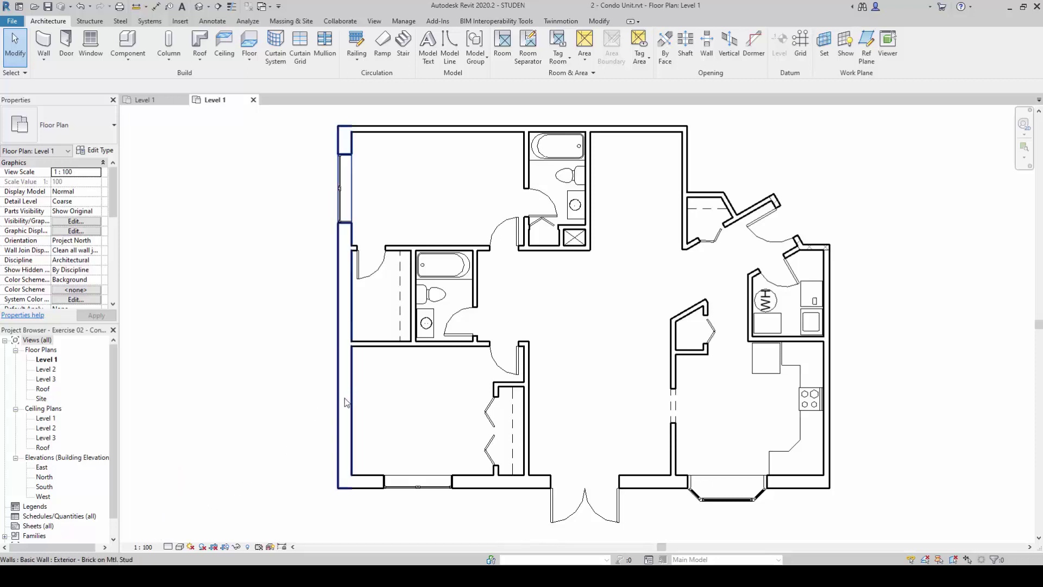
Set the Level 1 plan's detail level to Fine.
click(169, 547)
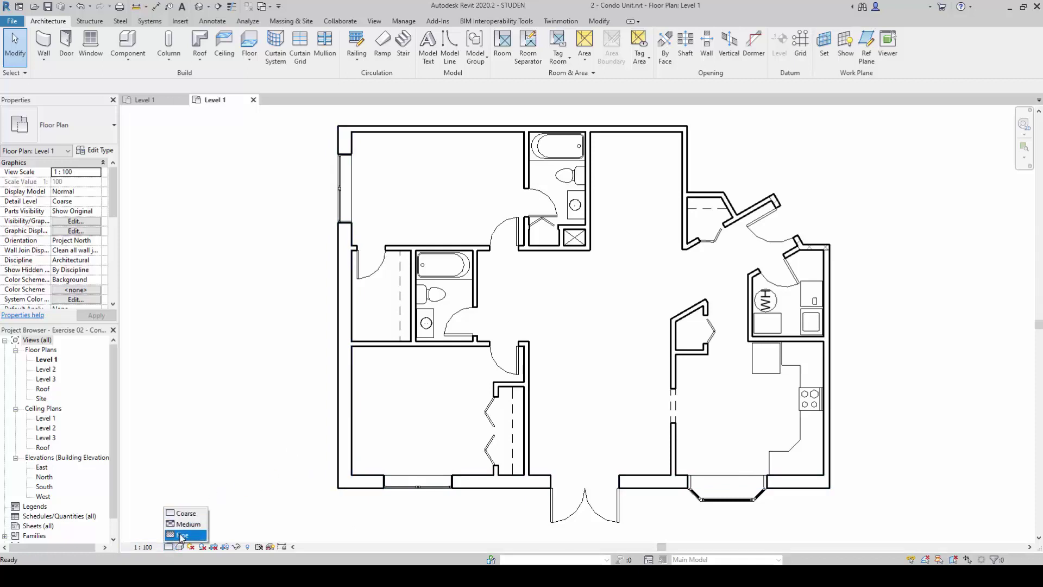
click(182, 536)
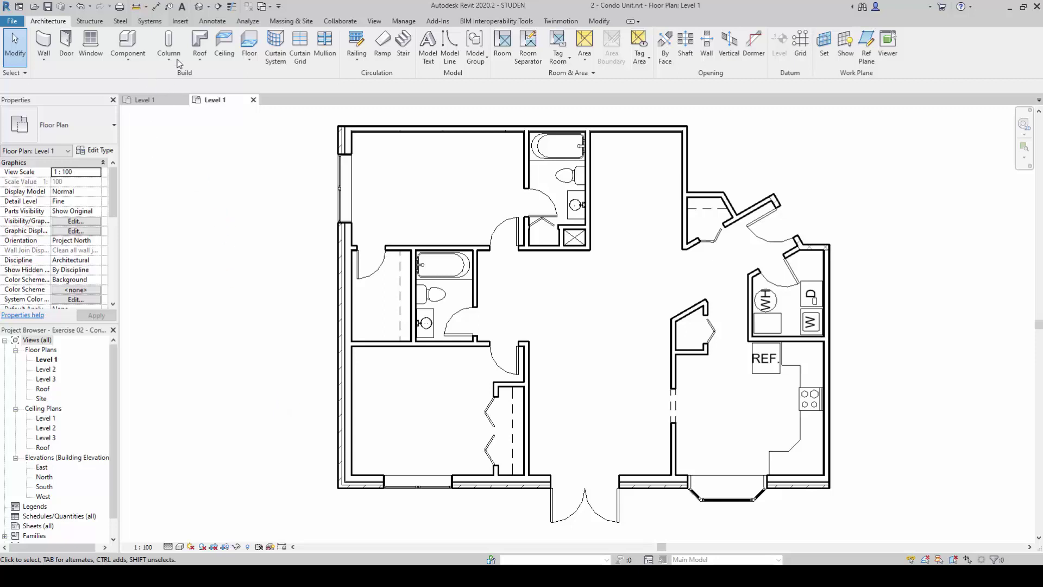
Open the condo's default 3D view and zoom in on the model.
click(199, 7)
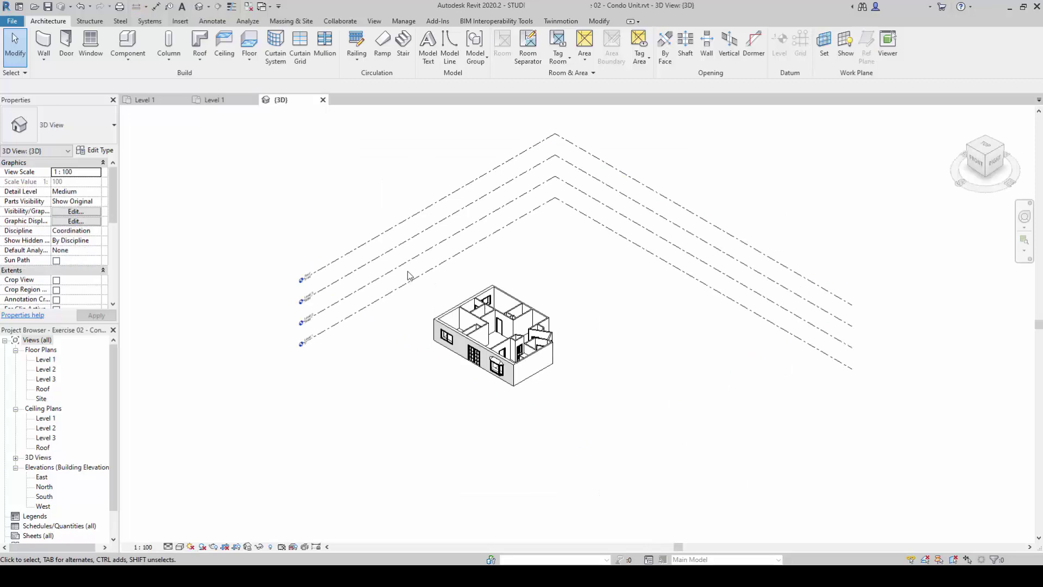
scroll(505, 380, up, 5)
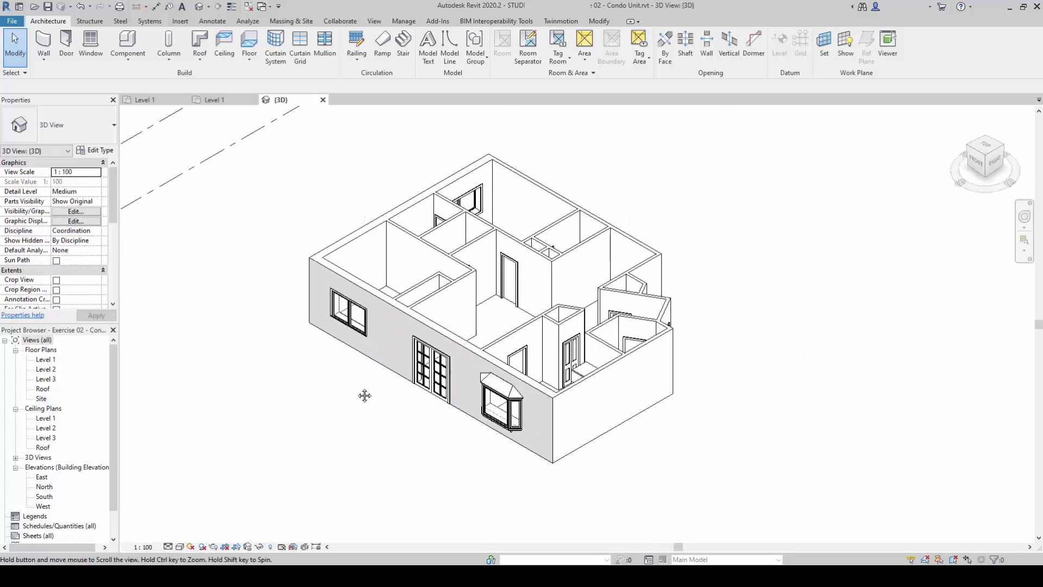
scroll(356, 393, up, 2)
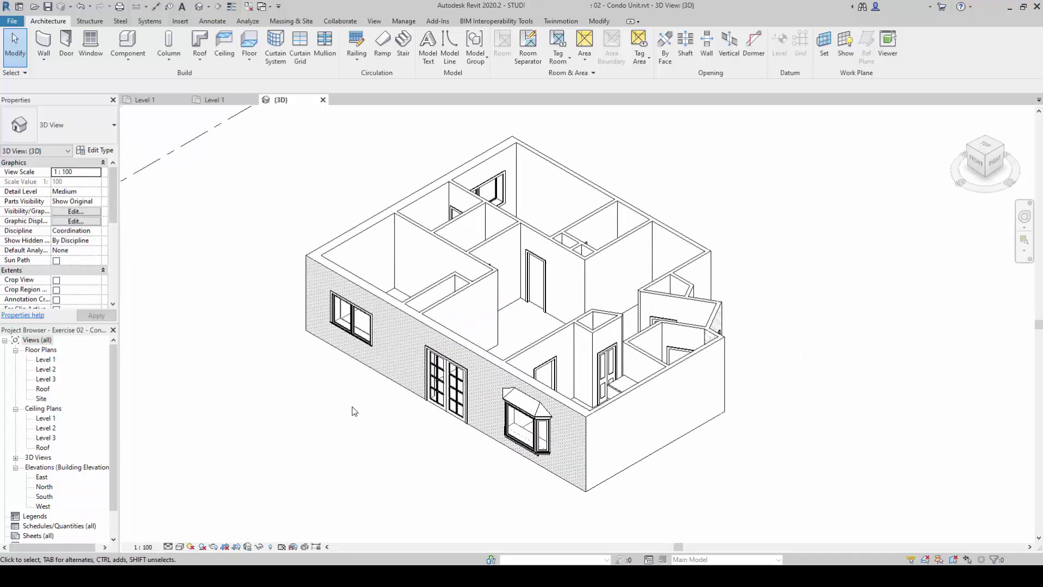
Try Hidden Line and Shaded, then settle on the Realistic visual style.
click(180, 546)
click(205, 491)
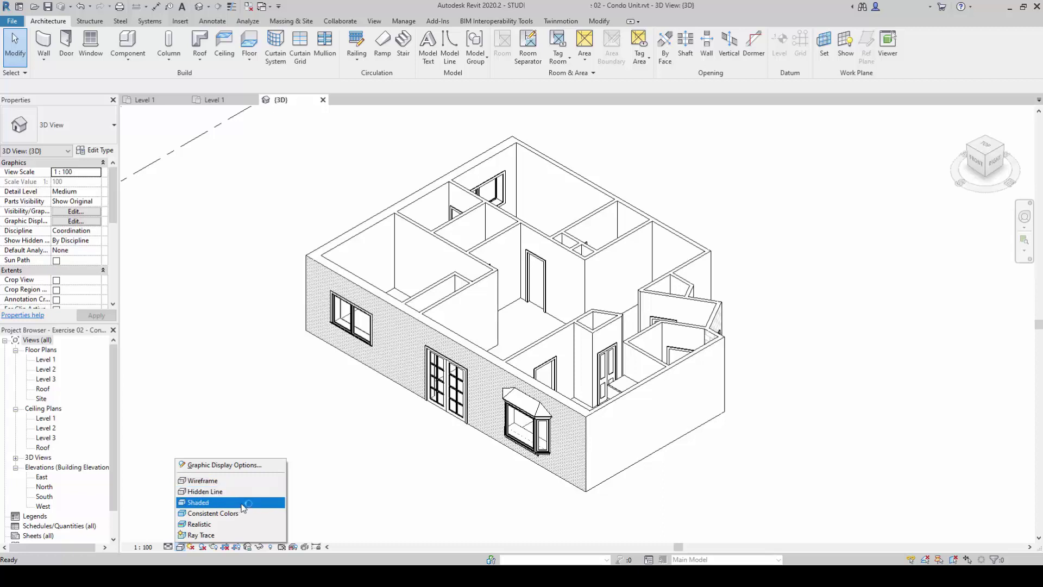
click(242, 503)
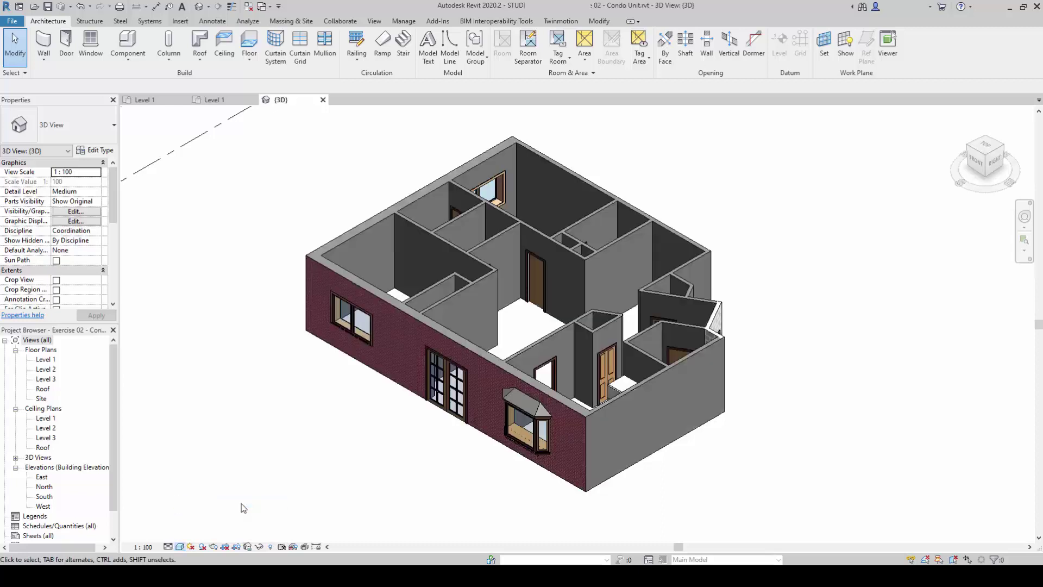
click(179, 546)
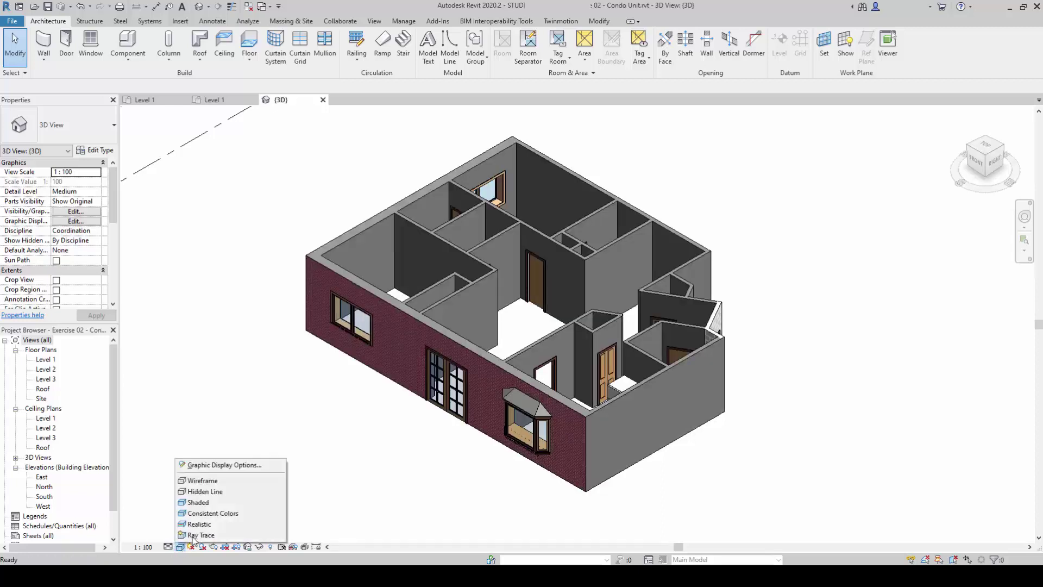
click(239, 525)
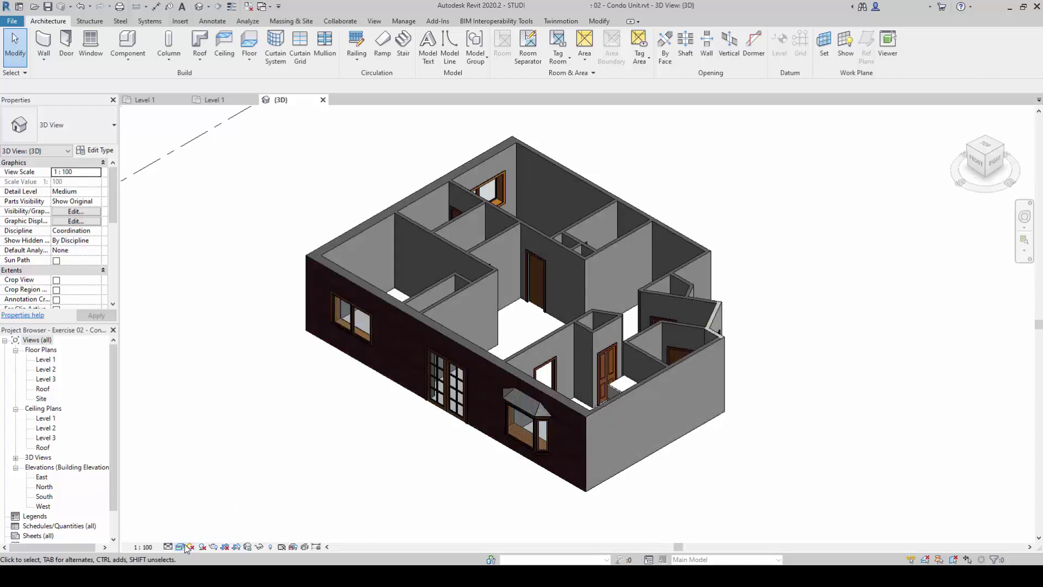
Return to the Level 1 plan and toggle shadows, leaving them off.
key(ctrl+Tab)
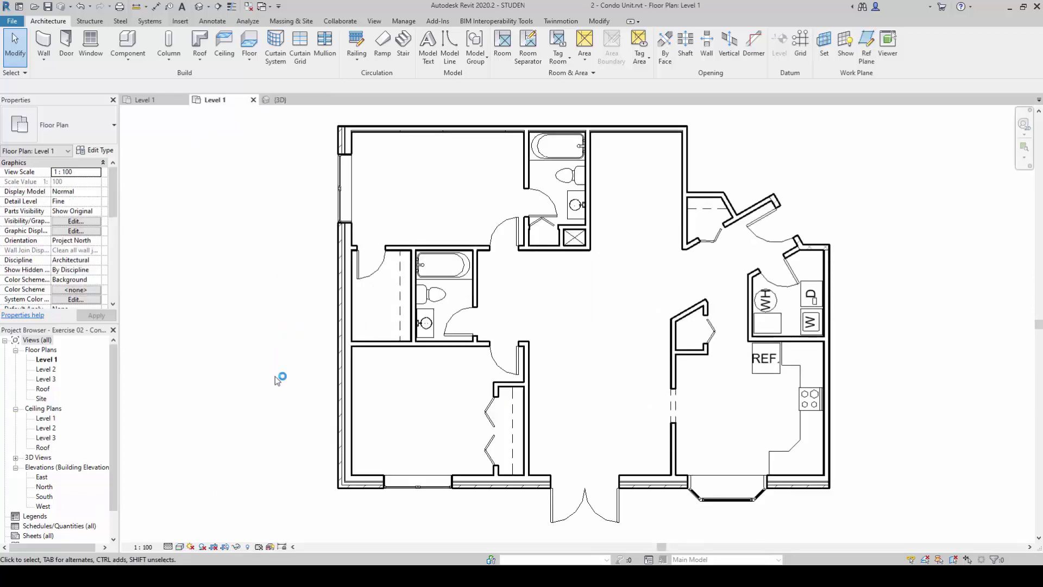
click(204, 546)
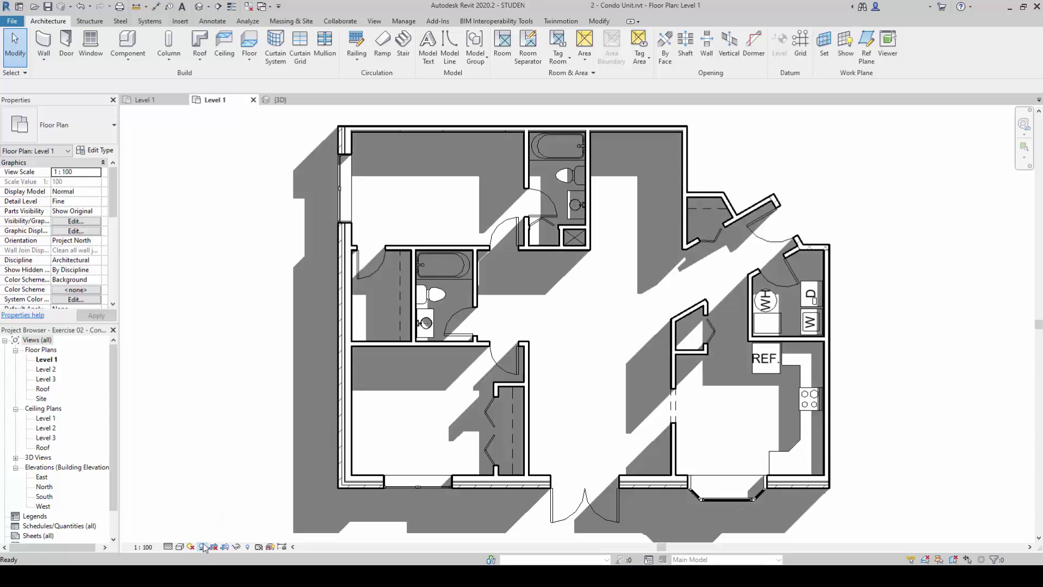
click(203, 547)
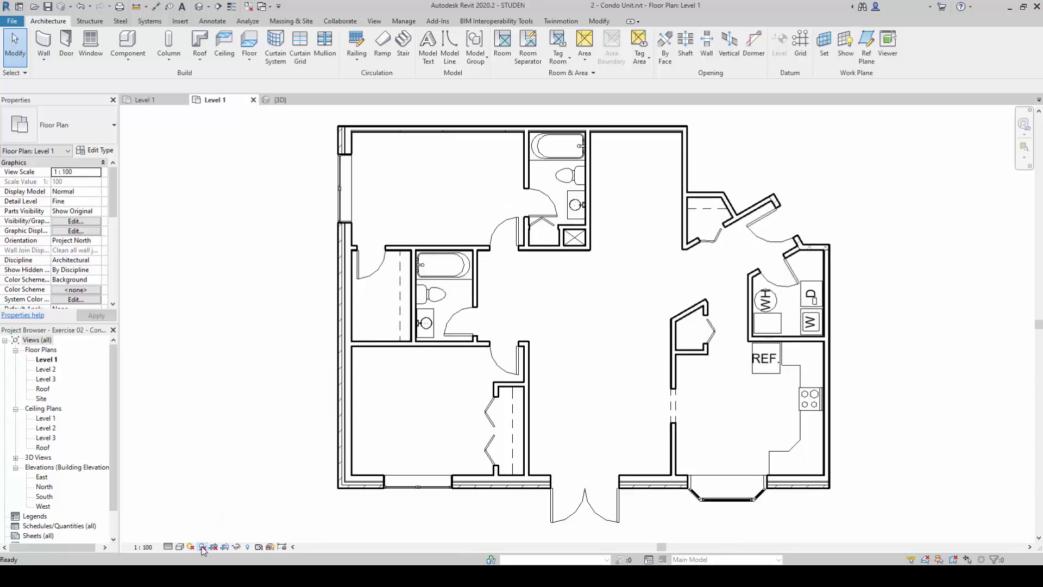
click(203, 547)
click(203, 547)
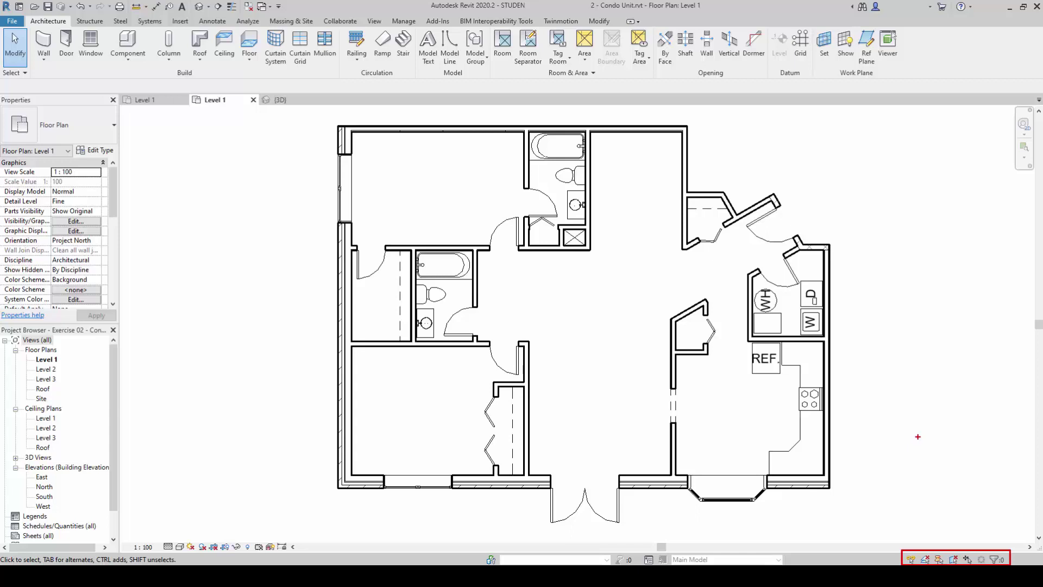
drag(933, 518, 929, 548)
drag(988, 511, 1000, 540)
key(w)
key(a)
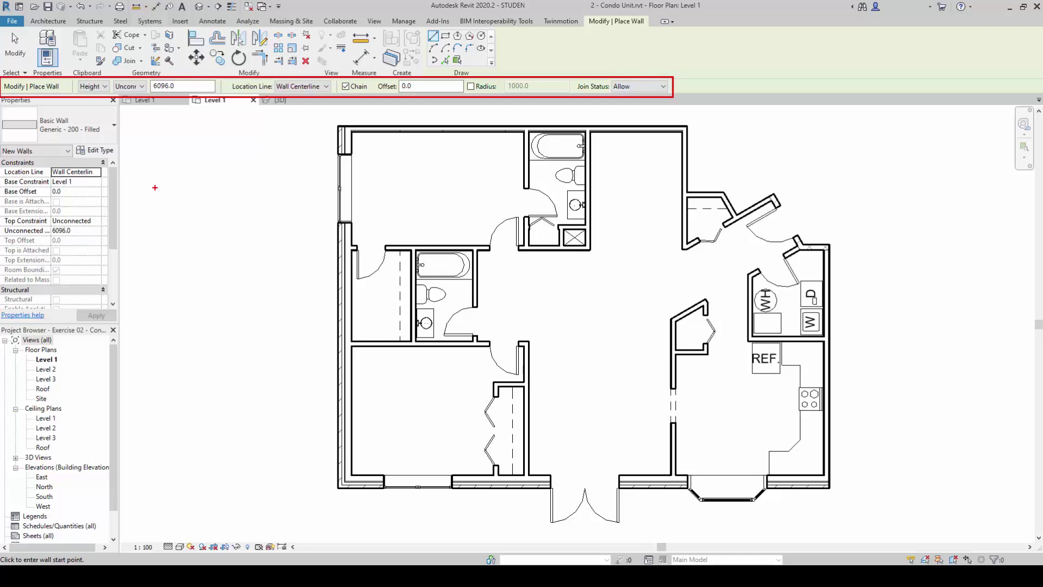
Cancel the wall placement in the Level 1 plan.
key(Escape)
key(Escape)
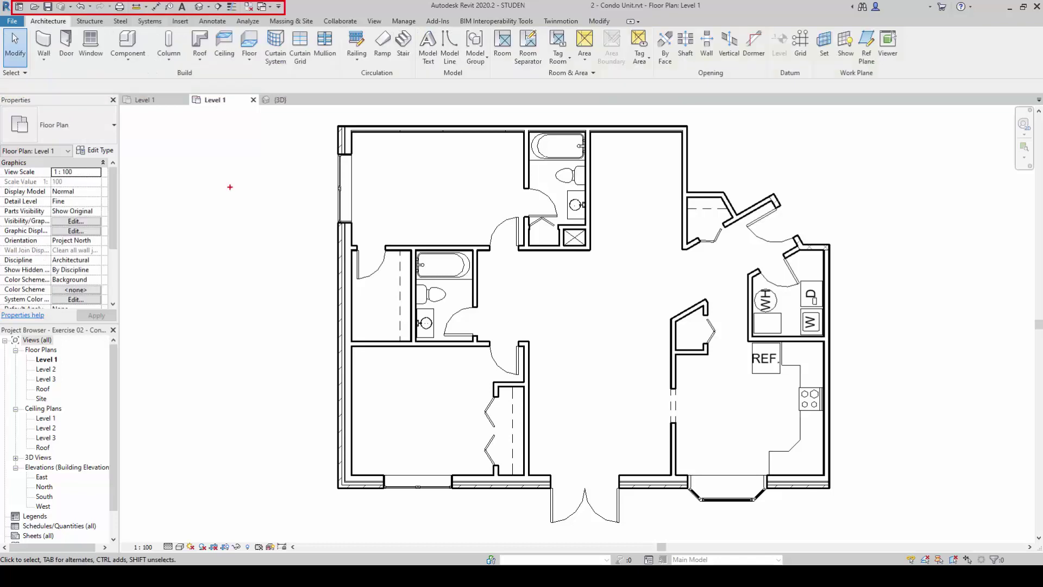